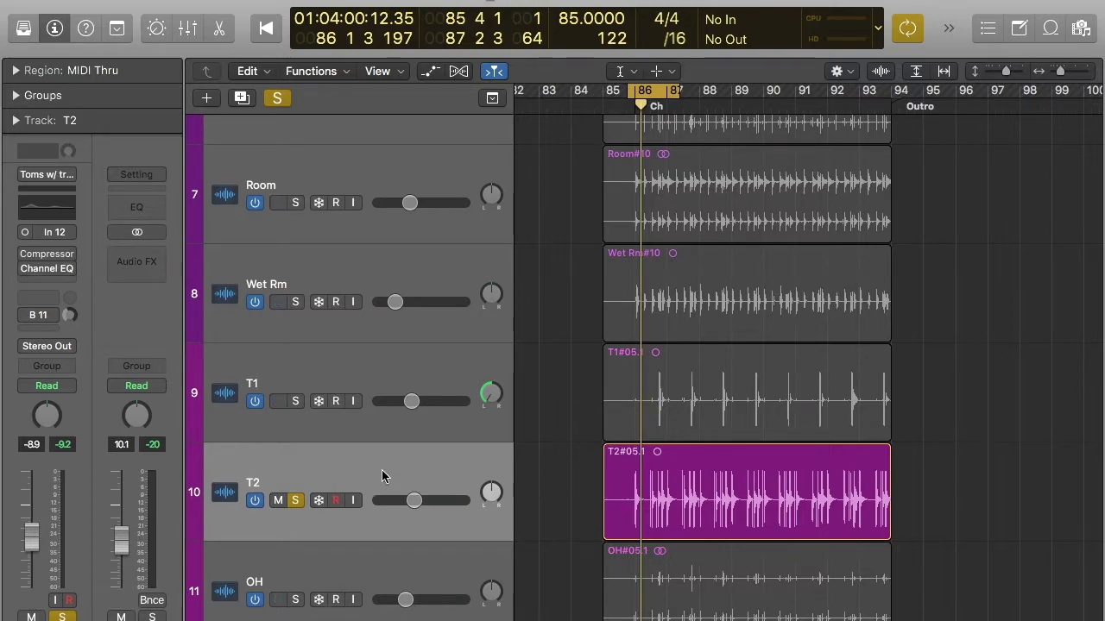
# Step: Insert a Dynamics > Noise Gate into an empty Audio FX slot on the T2 channel strip
pyautogui.click(52, 284)
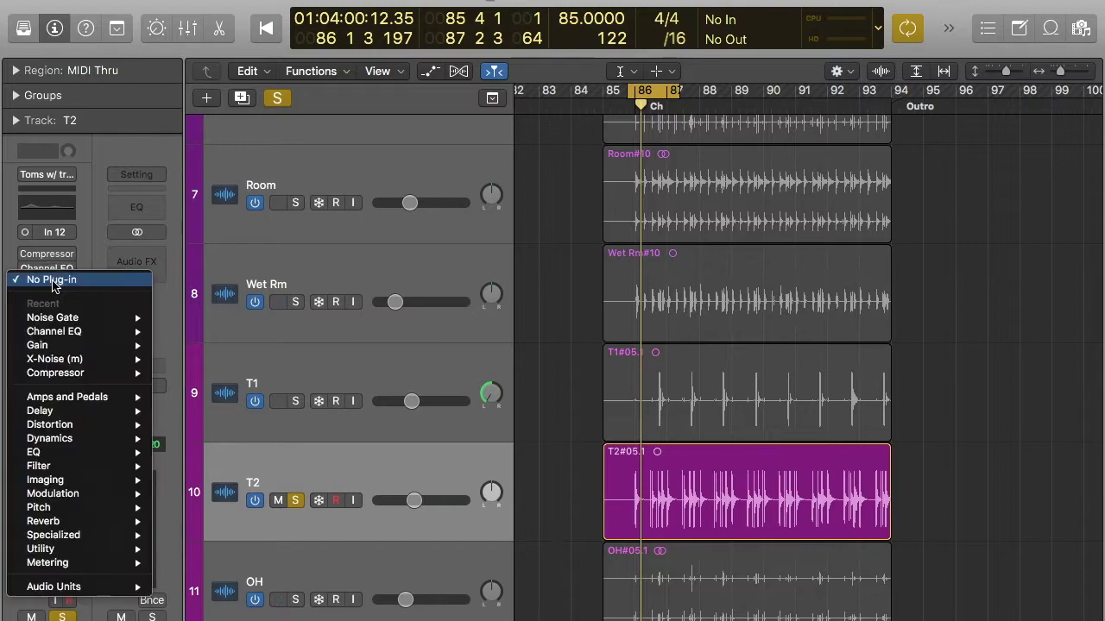
pyautogui.moveTo(79, 442)
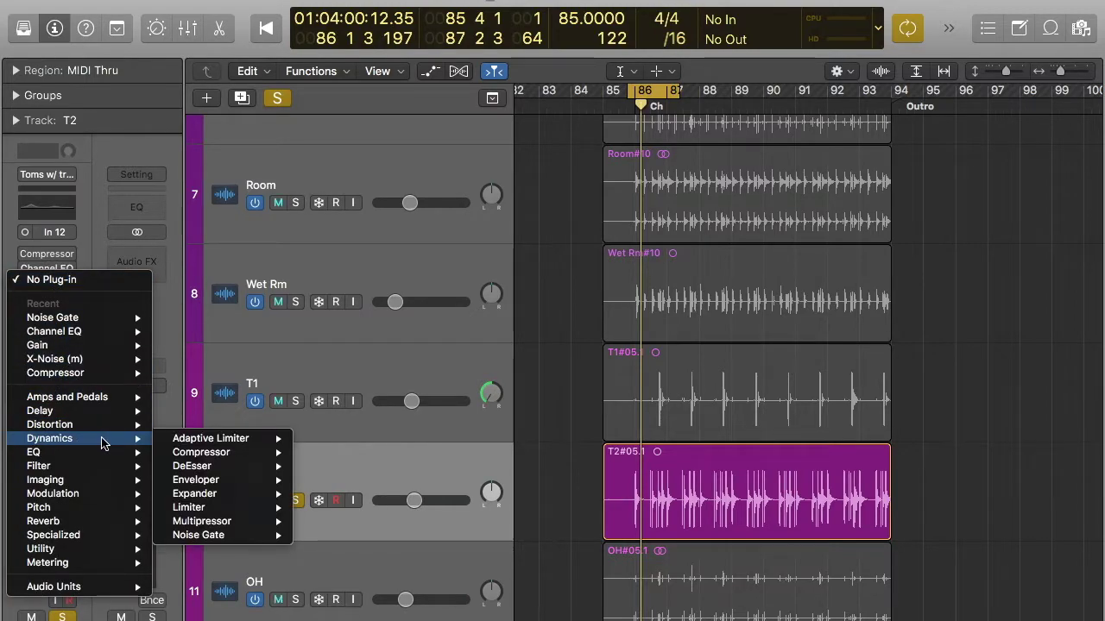
pyautogui.click(212, 536)
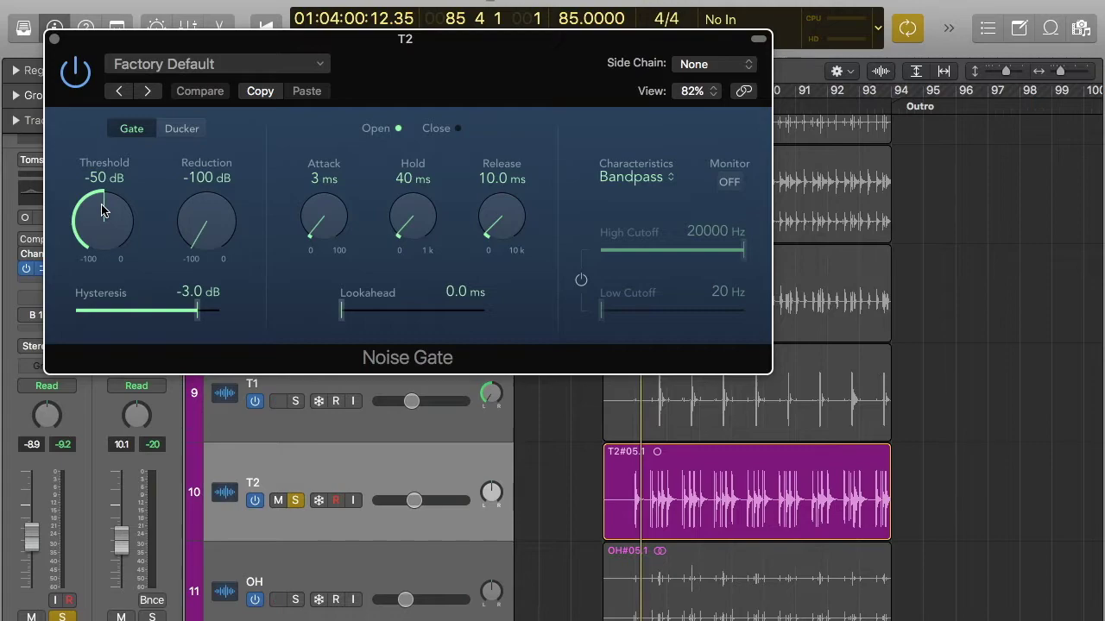
# Step: Bypass and re-enable the T2 Noise Gate, then move its threshold up to -10 dB
pyautogui.click(77, 73)
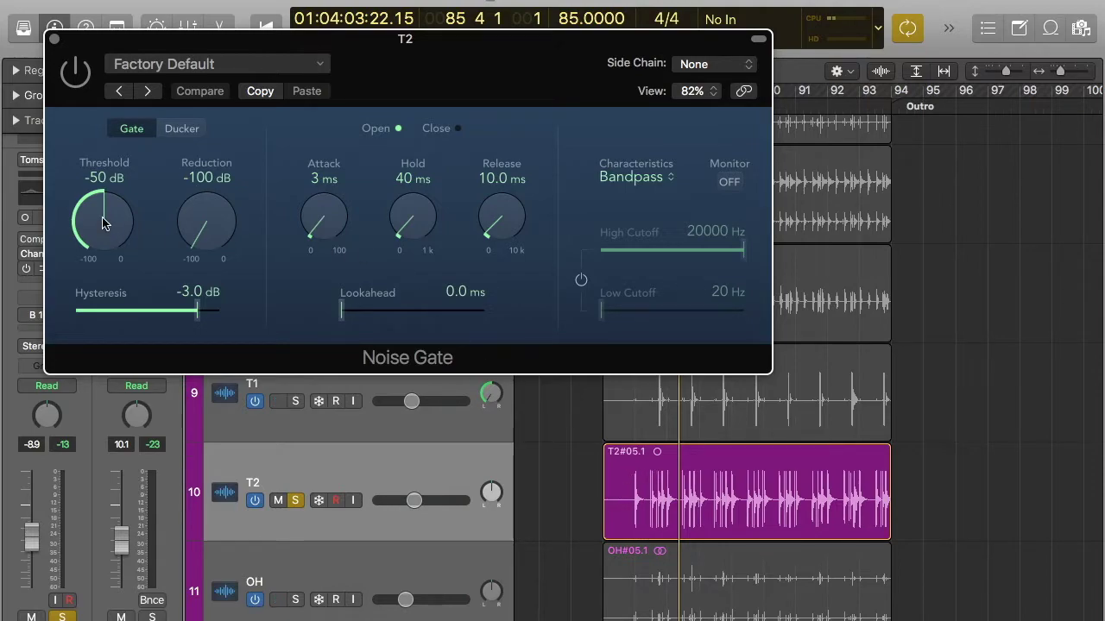
pyautogui.click(75, 71)
pyautogui.moveTo(106, 235); pyautogui.dragTo(94, 66)
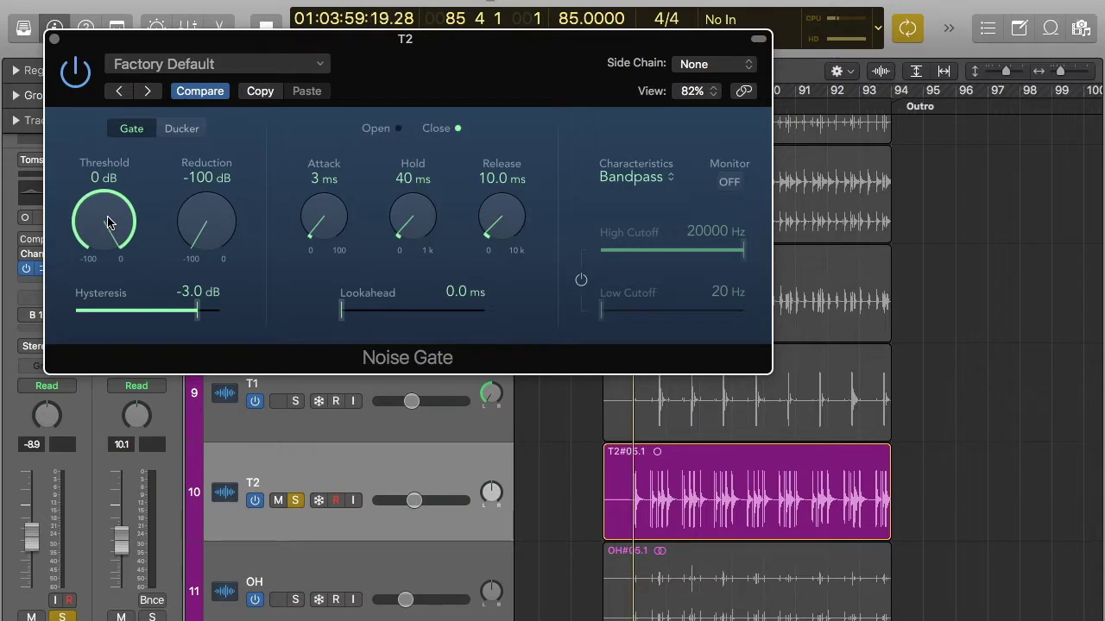
pyautogui.moveTo(105, 225); pyautogui.dragTo(111, 245)
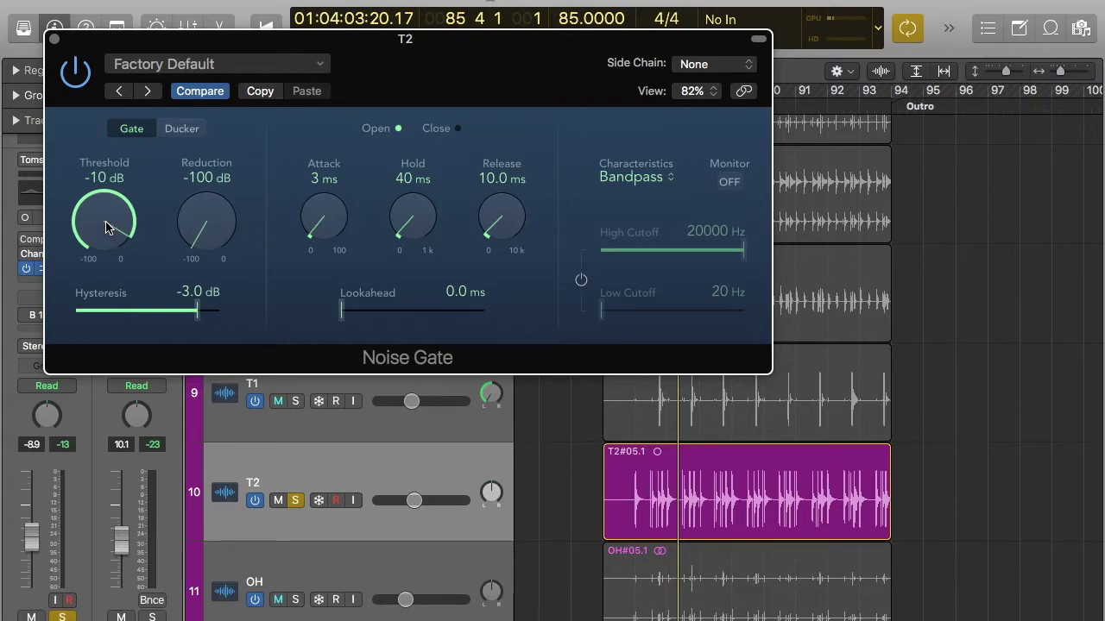
# Step: Lower the T2 gate threshold to -15 dB while playing back the drums
pyautogui.press('space')
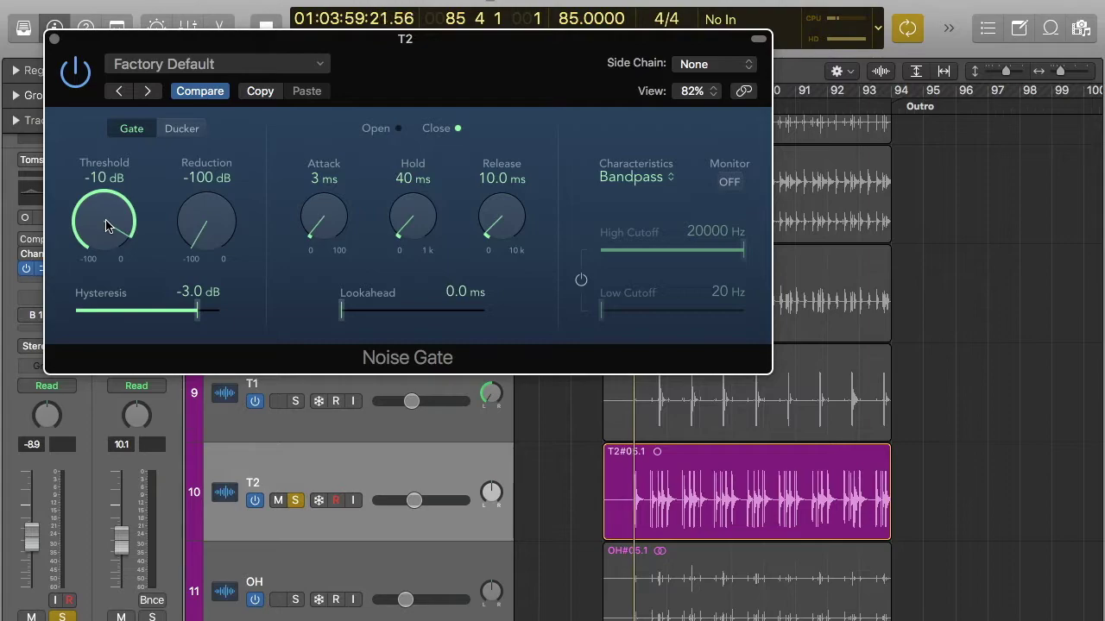
pyautogui.moveTo(106, 226); pyautogui.dragTo(107, 239)
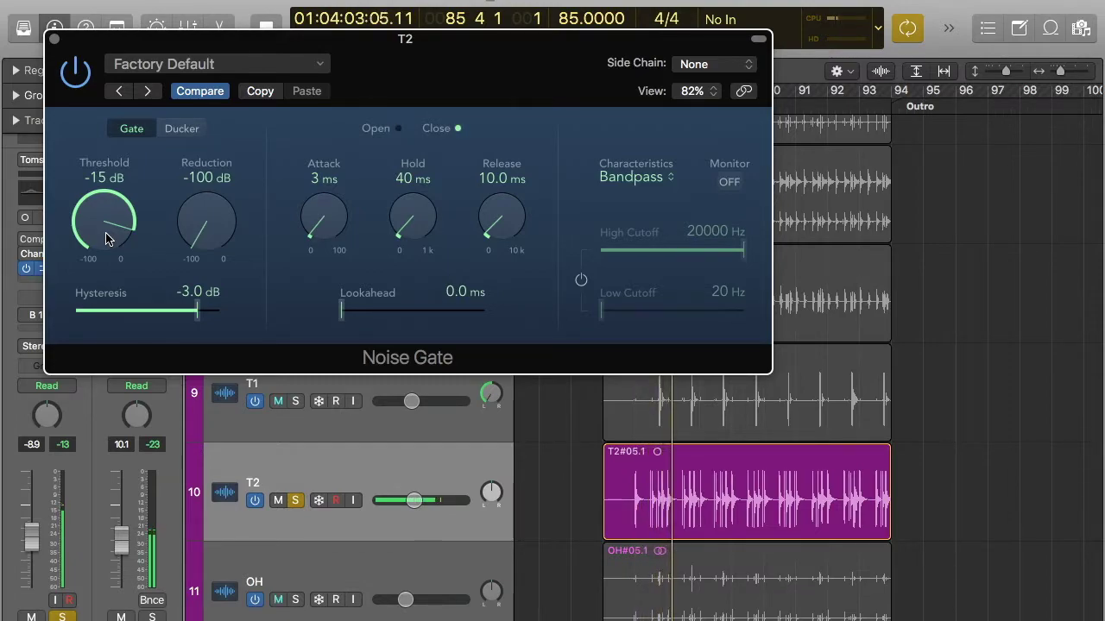
pyautogui.press('space')
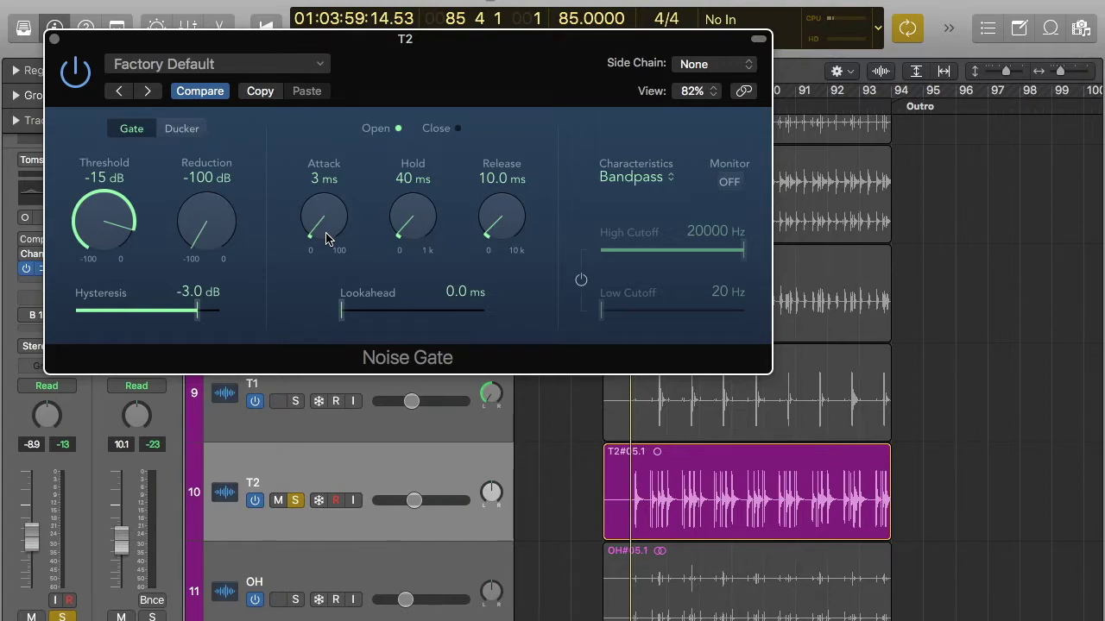
pyautogui.moveTo(328, 233); pyautogui.dragTo(323, 69)
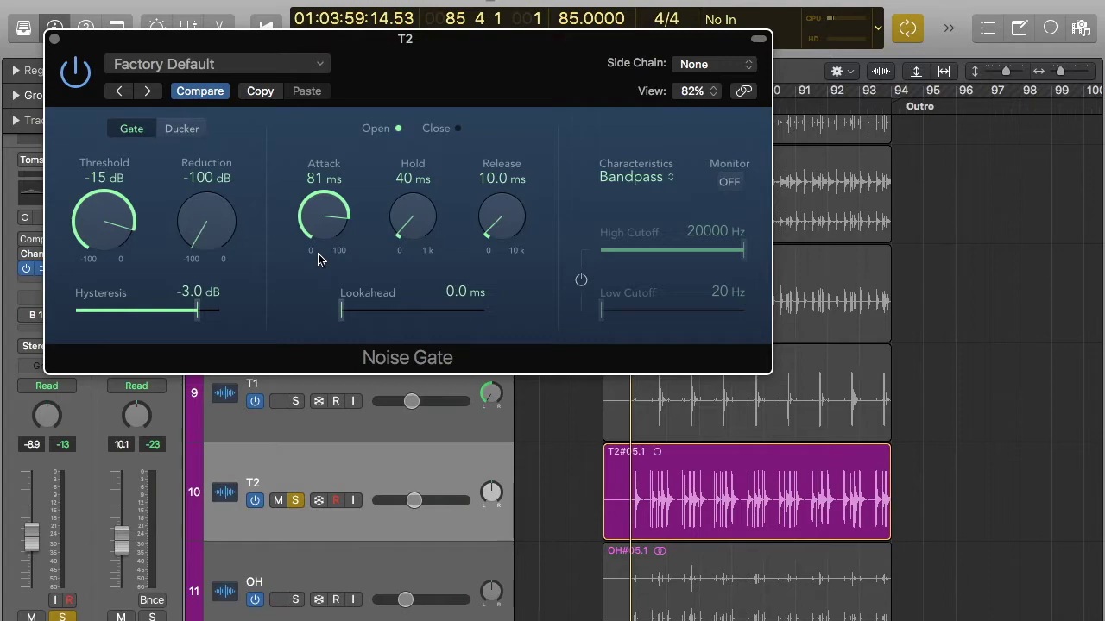
pyautogui.press('space')
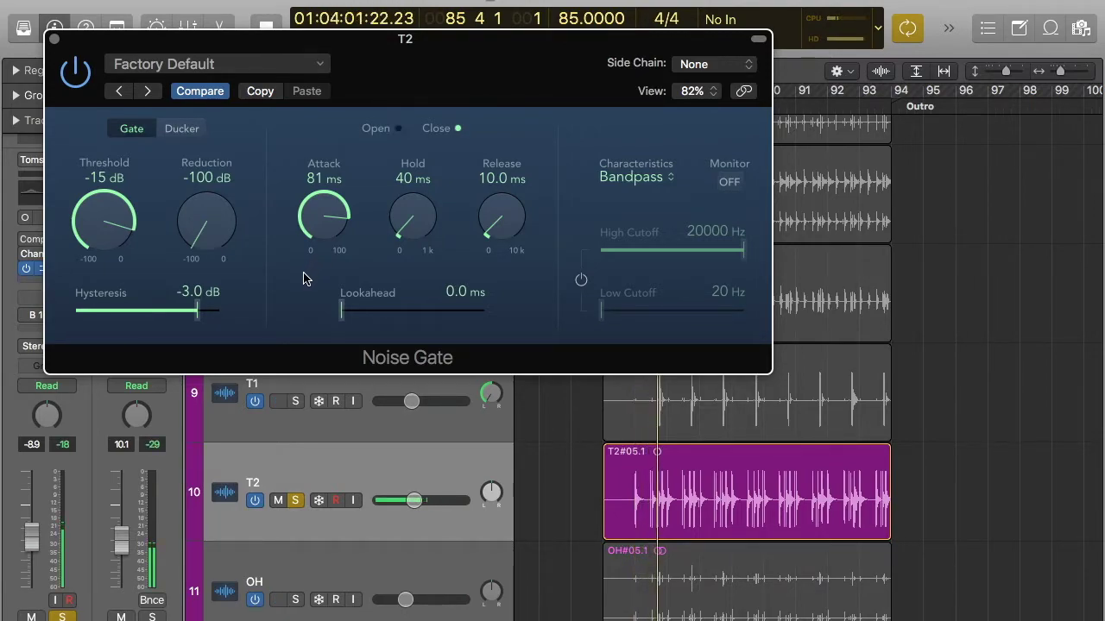
pyautogui.press('space')
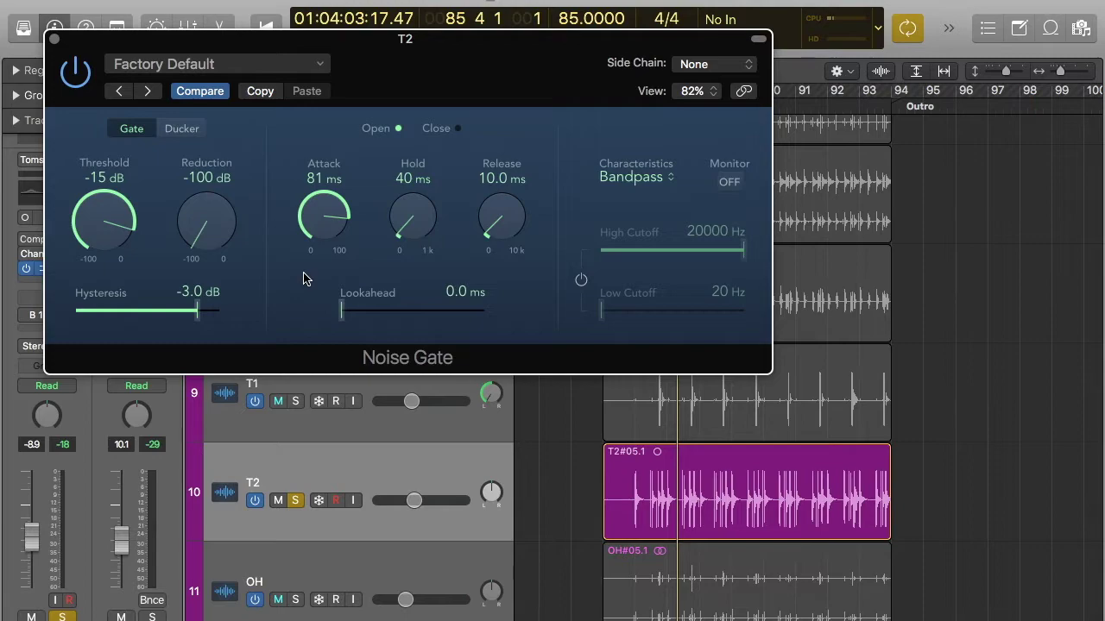
pyautogui.moveTo(323, 217); pyautogui.dragTo(313, 239)
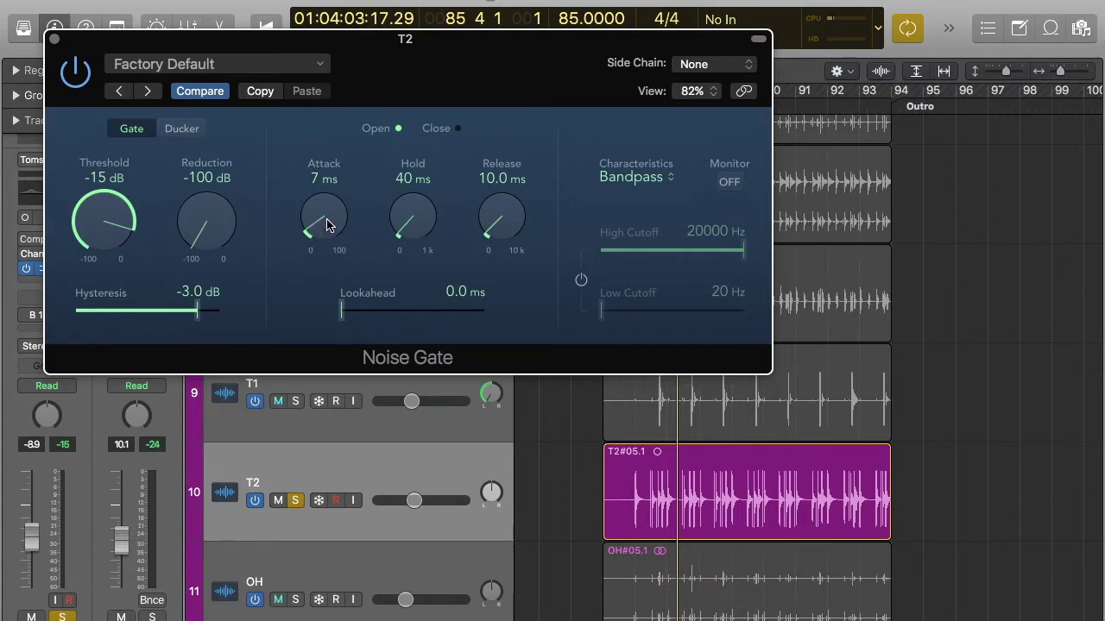
pyautogui.moveTo(326, 224); pyautogui.dragTo(330, 231)
pyautogui.moveTo(508, 221); pyautogui.dragTo(509, 98)
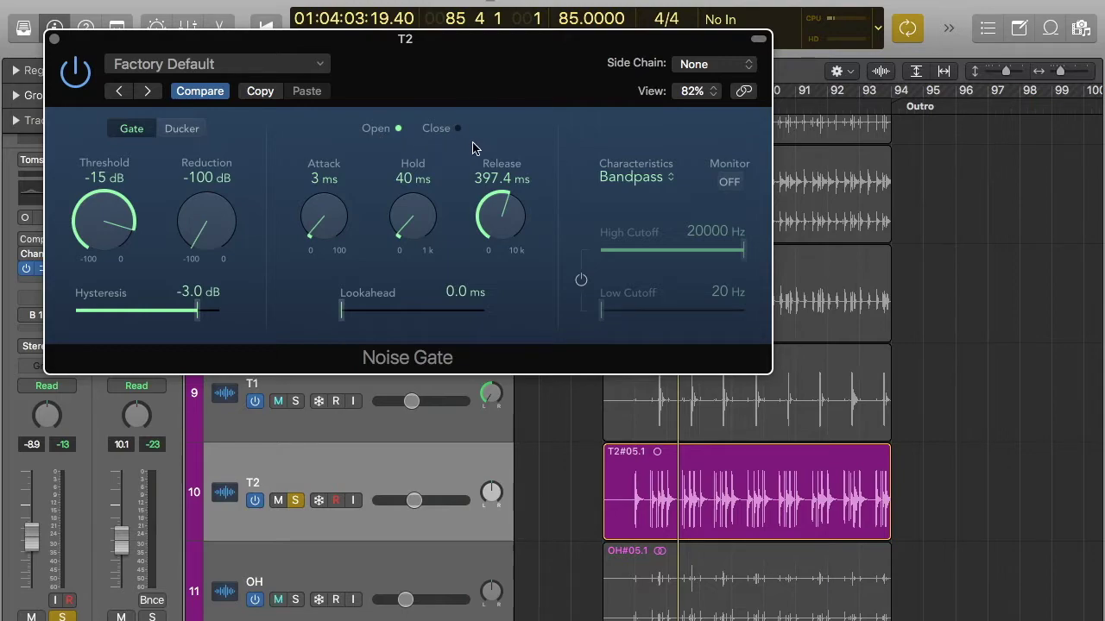
pyautogui.moveTo(506, 217); pyautogui.dragTo(508, 320)
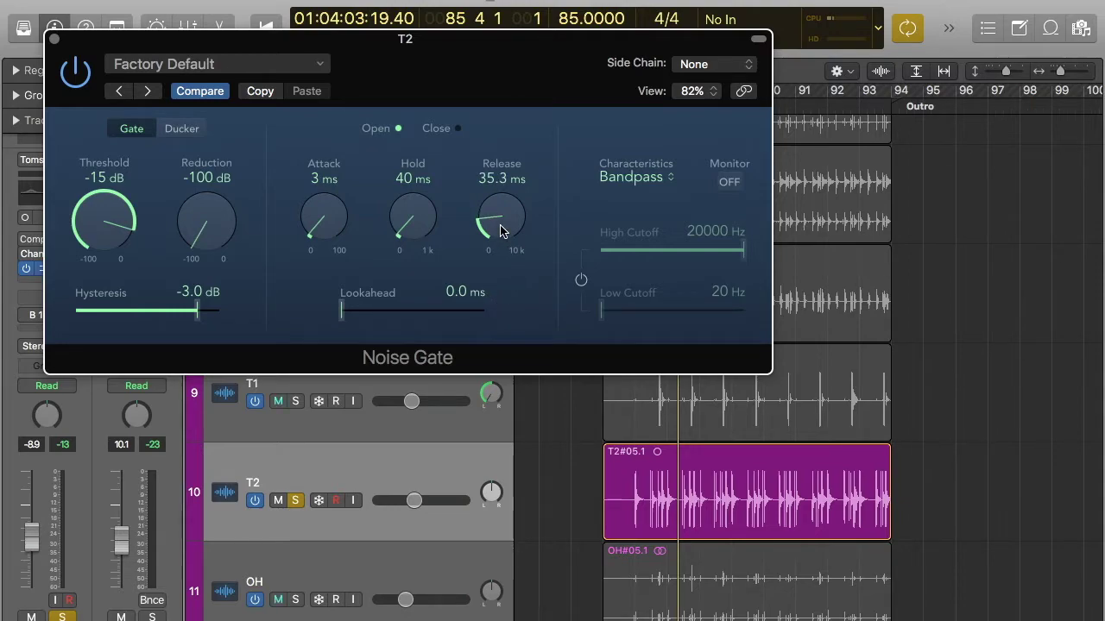
pyautogui.moveTo(504, 230); pyautogui.dragTo(508, 265)
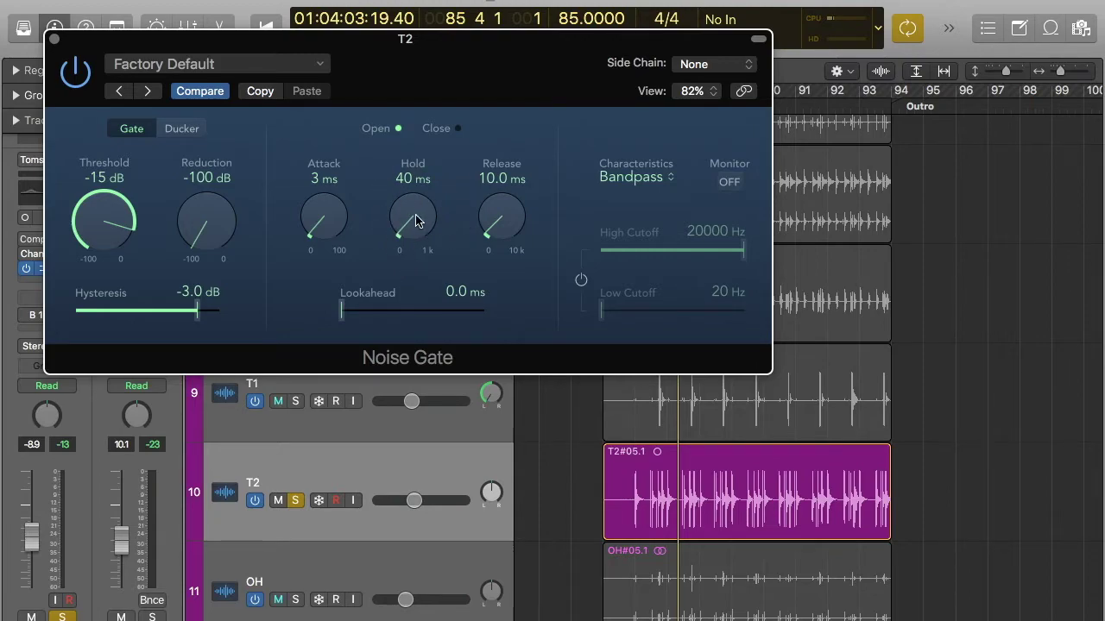
# Step: Audition the T2 tom with the gate hold raised to 1000 ms, then start lowering it
pyautogui.moveTo(415, 233); pyautogui.dragTo(415, 155)
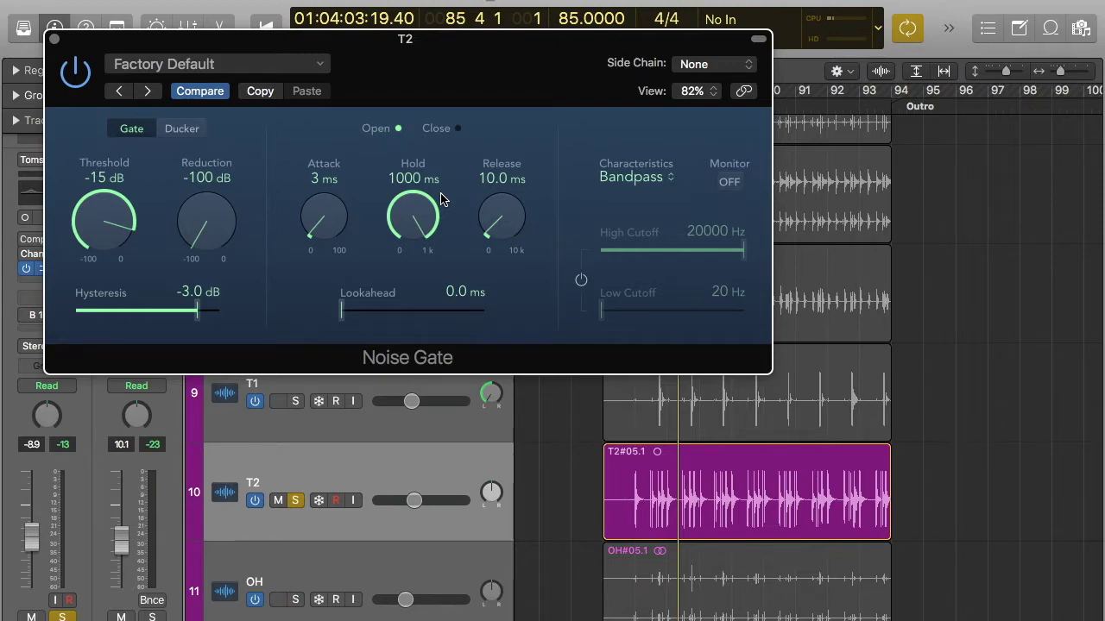
pyautogui.press('space')
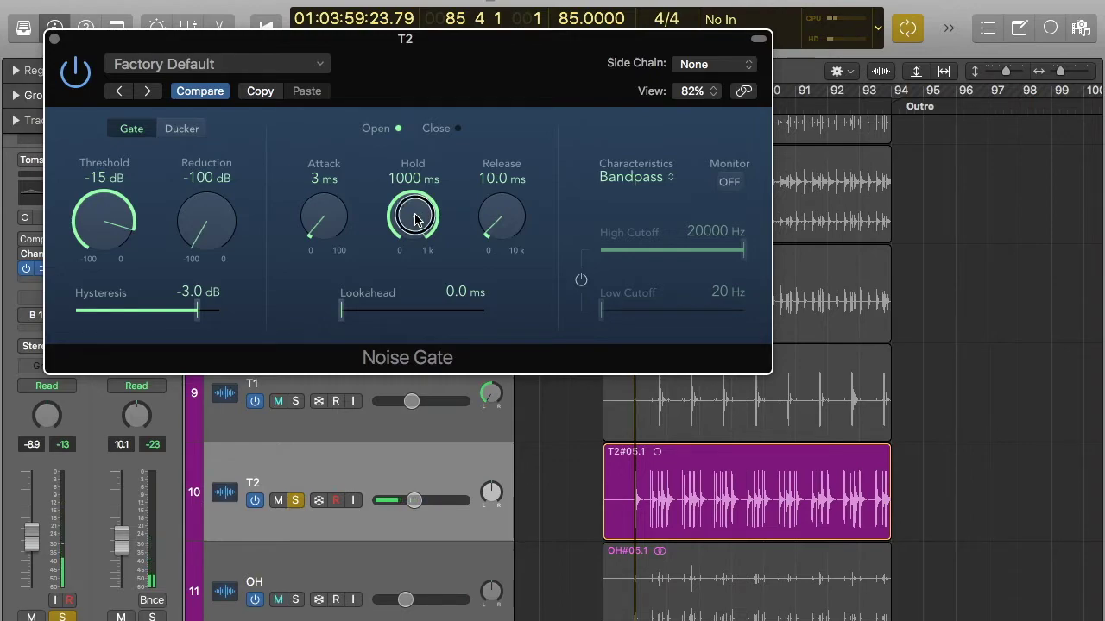
pyautogui.moveTo(415, 220); pyautogui.dragTo(430, 326)
# Step: Bring the T2 gate hold down to 50 ms and close the Noise Gate window
pyautogui.moveTo(412, 216); pyautogui.dragTo(431, 315)
pyautogui.moveTo(419, 226); pyautogui.dragTo(418, 227)
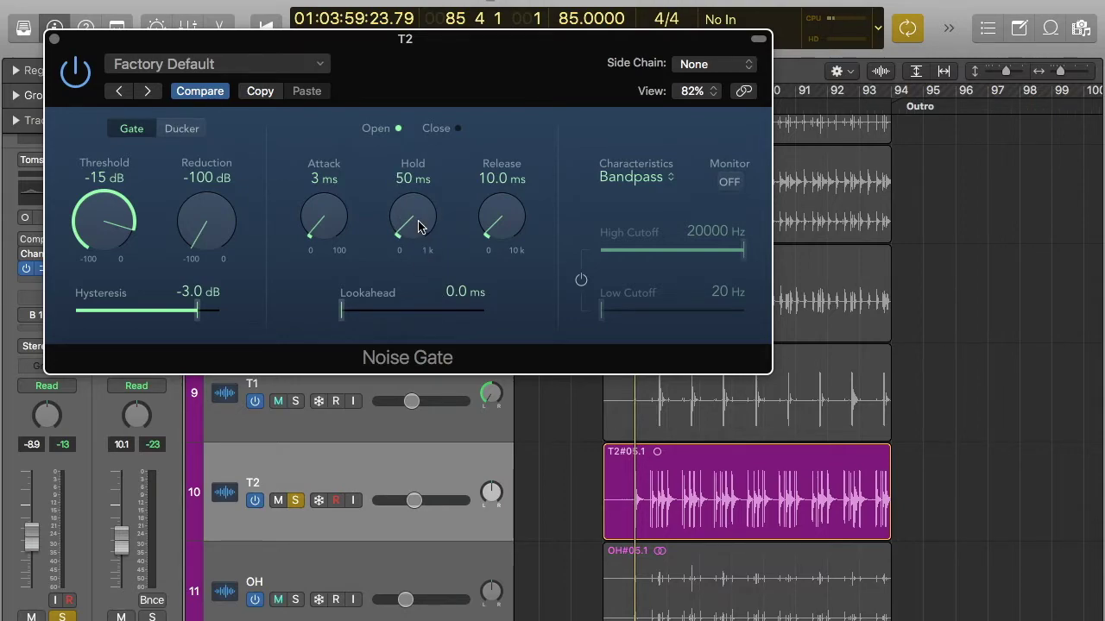
pyautogui.click(54, 42)
# Step: Unsolo T2, turn off Cycle, and shrink track heights to reach the guitar tracks
pyautogui.click(299, 499)
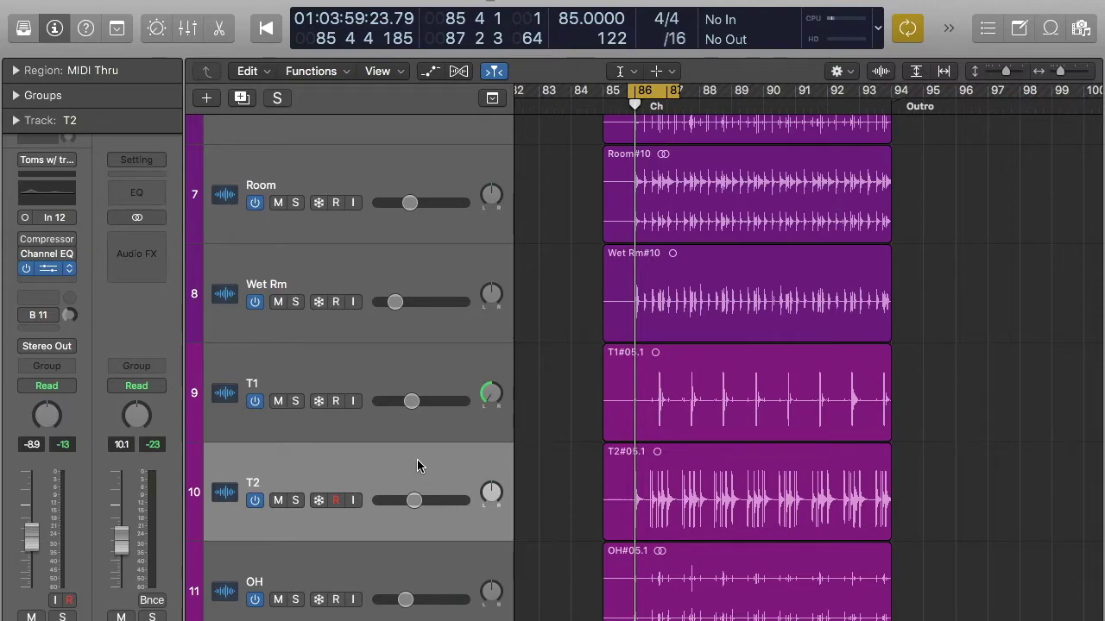
pyautogui.click(651, 93)
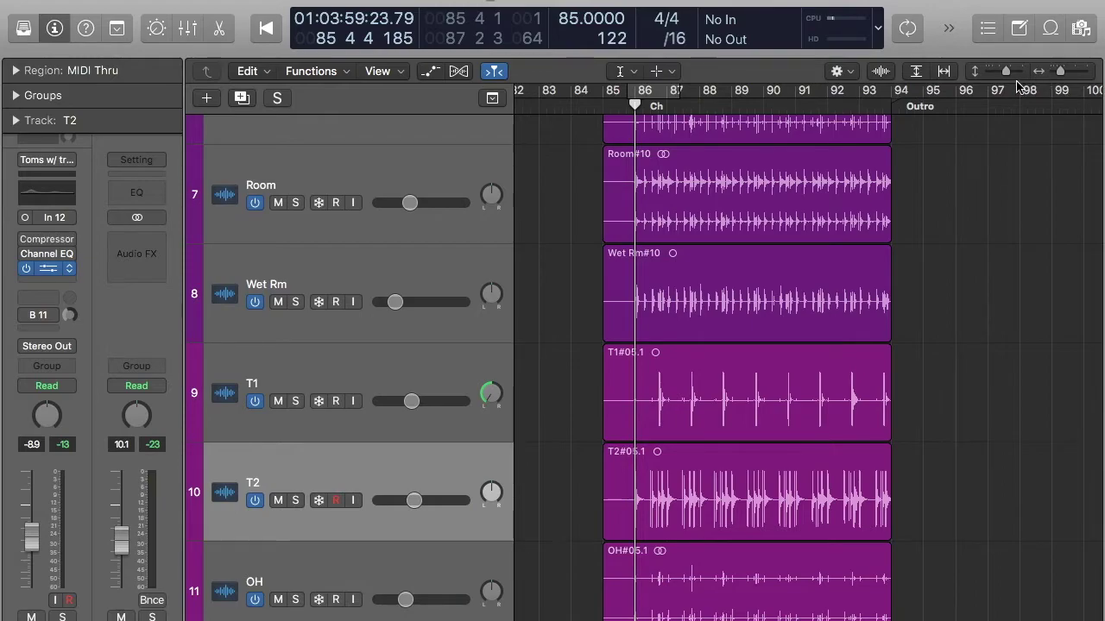
pyautogui.moveTo(1008, 75); pyautogui.dragTo(990, 72)
pyautogui.scroll(-5, 796, 250)
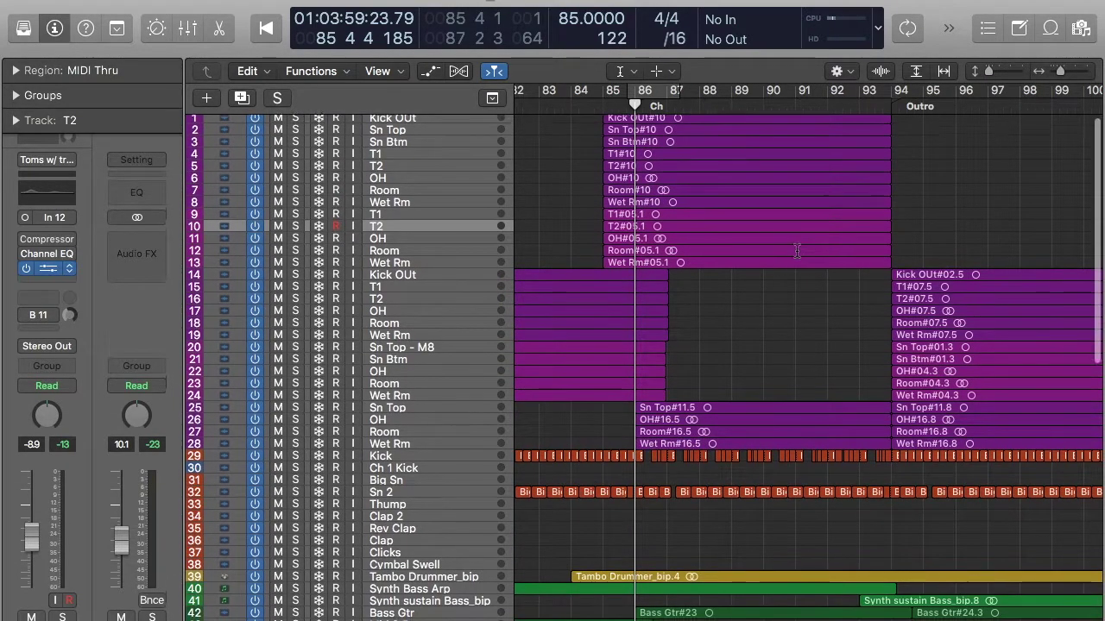
pyautogui.scroll(-10, 796, 250)
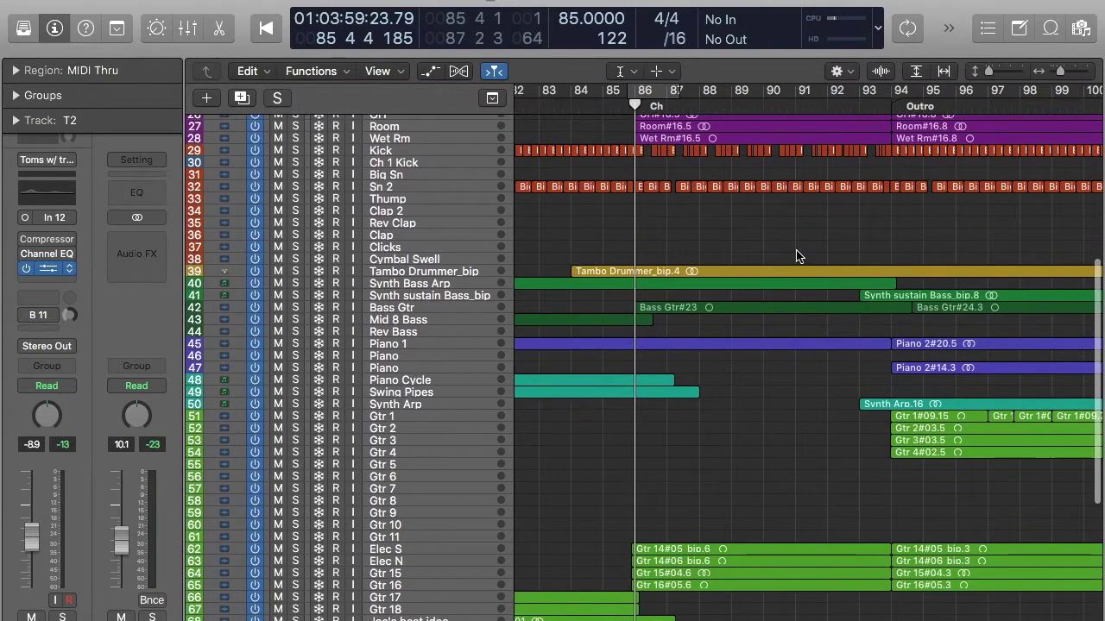
pyautogui.scroll(-1, 796, 256)
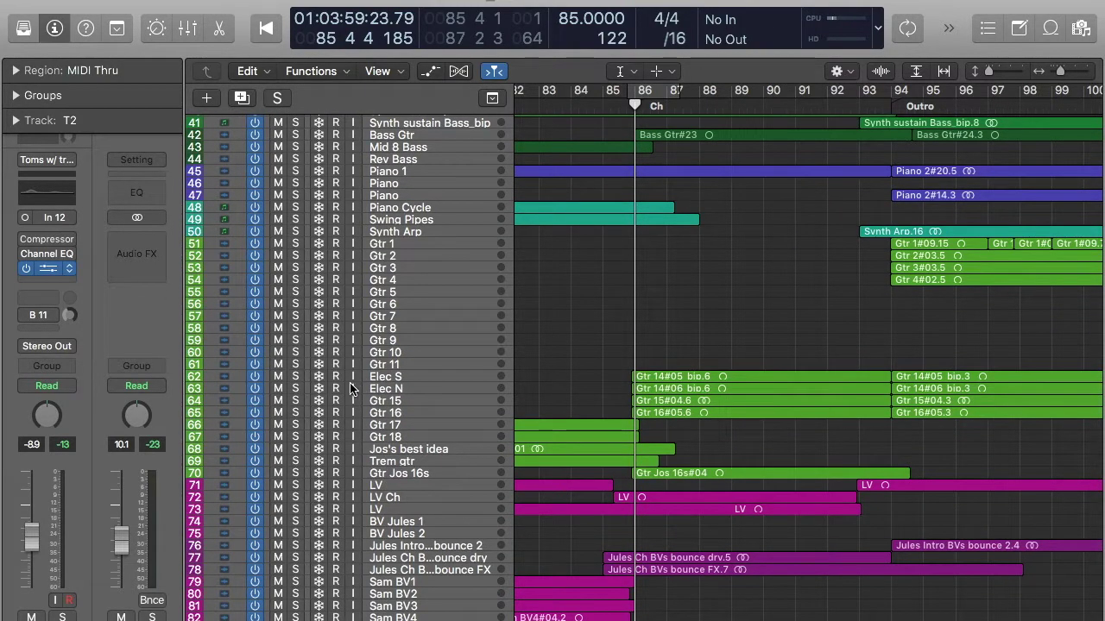
# Step: Solo Gtr 15 and Gtr 16 and set the cycle range to bars 86–90
pyautogui.moveTo(295, 400); pyautogui.dragTo(295, 412)
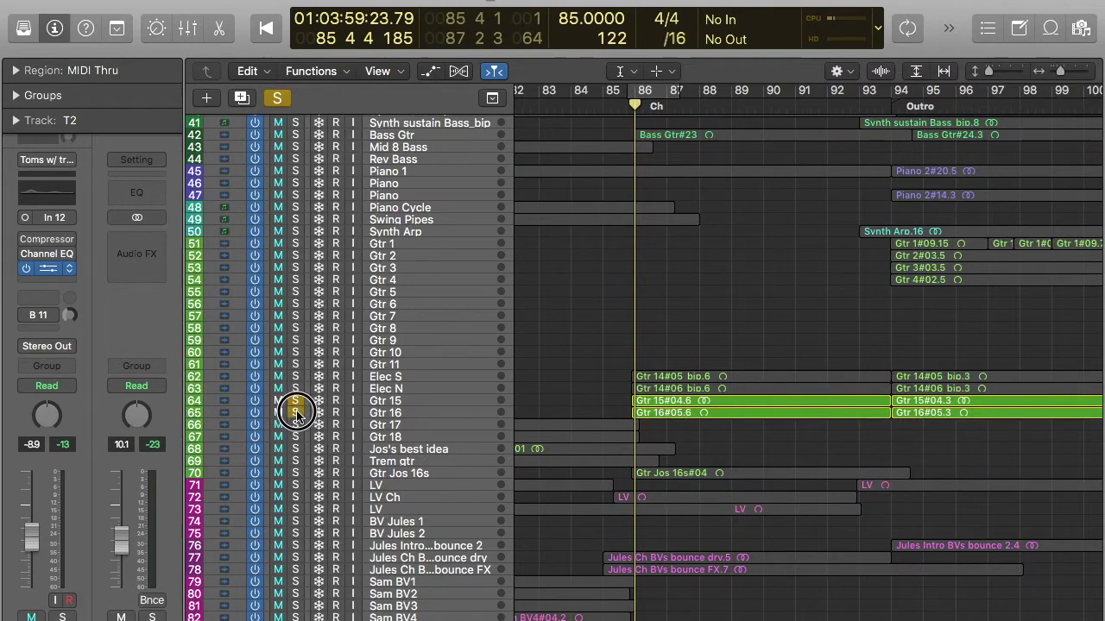
pyautogui.press('space')
pyautogui.click(647, 93)
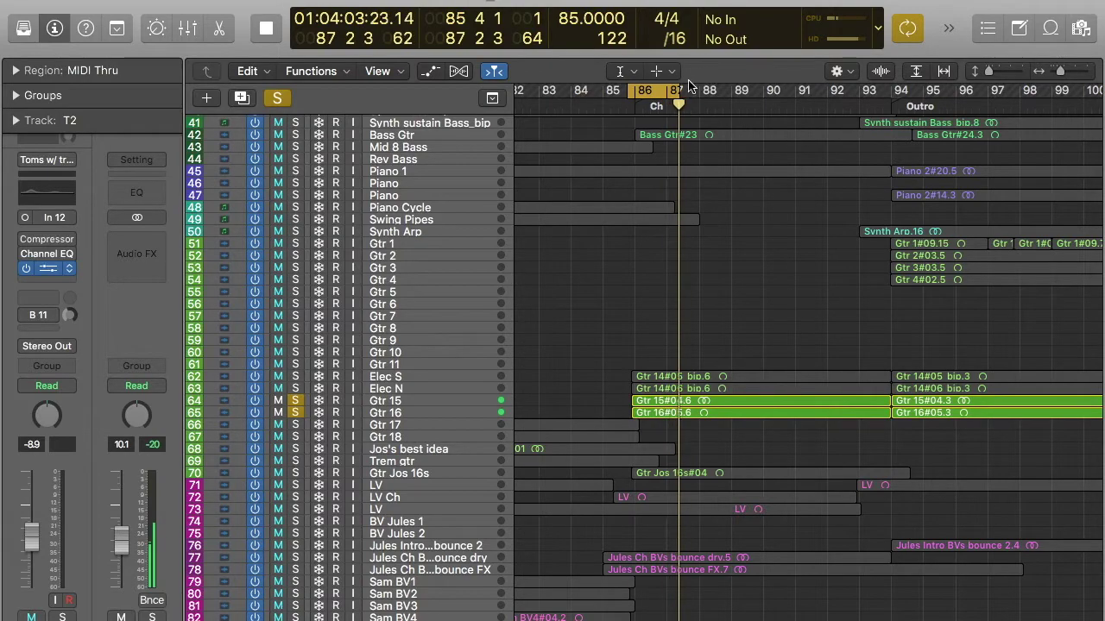
pyautogui.moveTo(678, 91); pyautogui.dragTo(763, 90)
pyautogui.press('space')
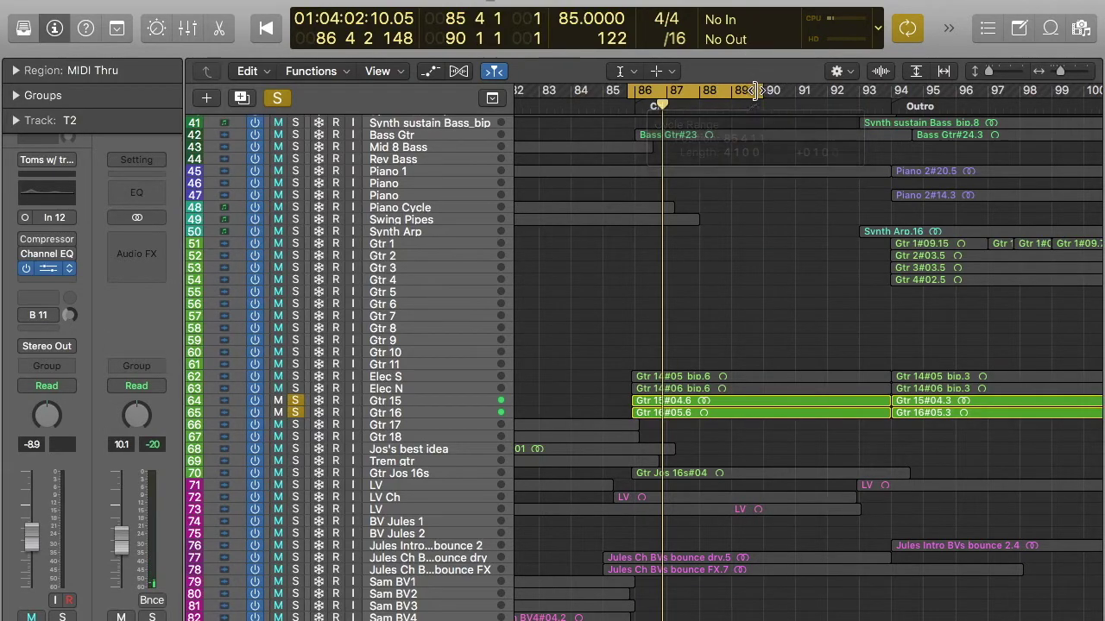
pyautogui.moveTo(628, 93); pyautogui.dragTo(637, 91)
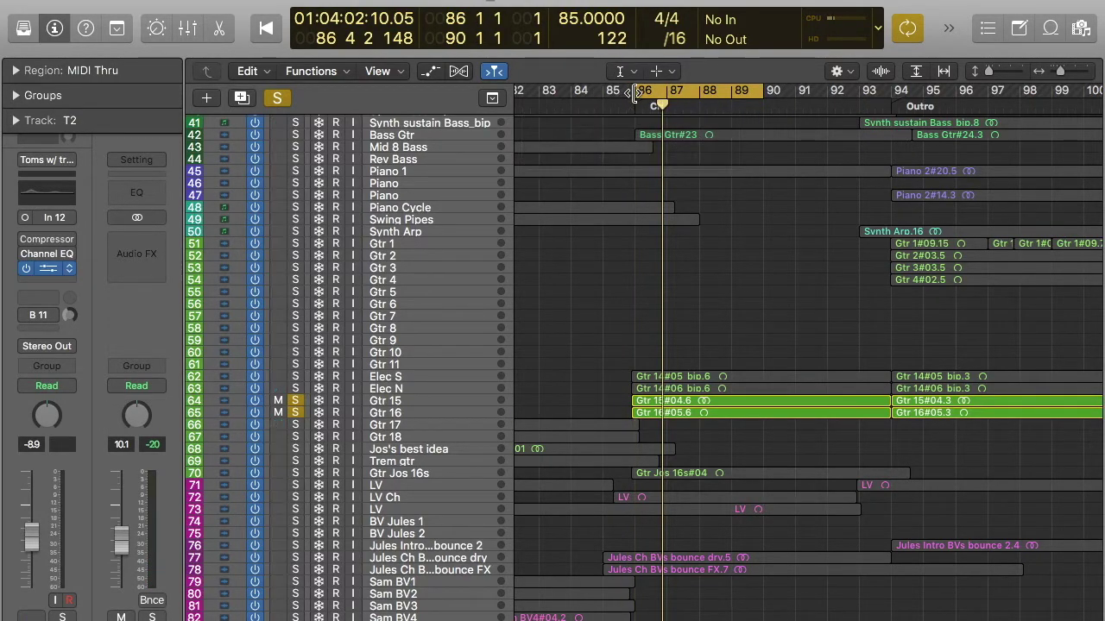
pyautogui.press('ctrl+super+m')
# Step: Select Gtr 15, unsolo Gtr 16, and insert a Dynamics > Noise Gate on Gtr 15
pyautogui.click(418, 400)
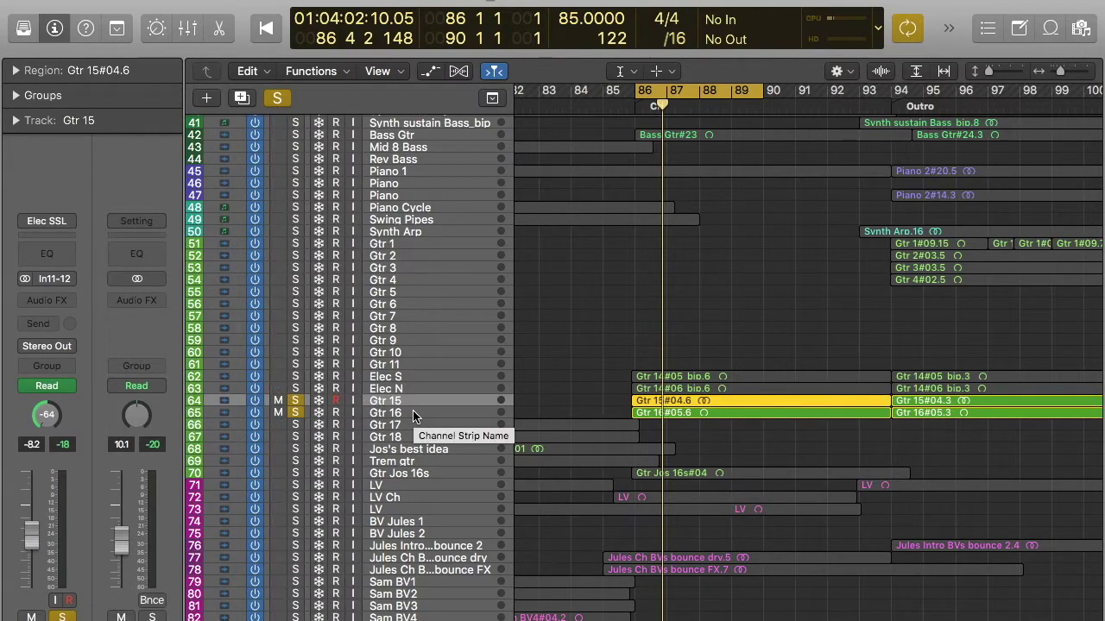
pyautogui.click(295, 414)
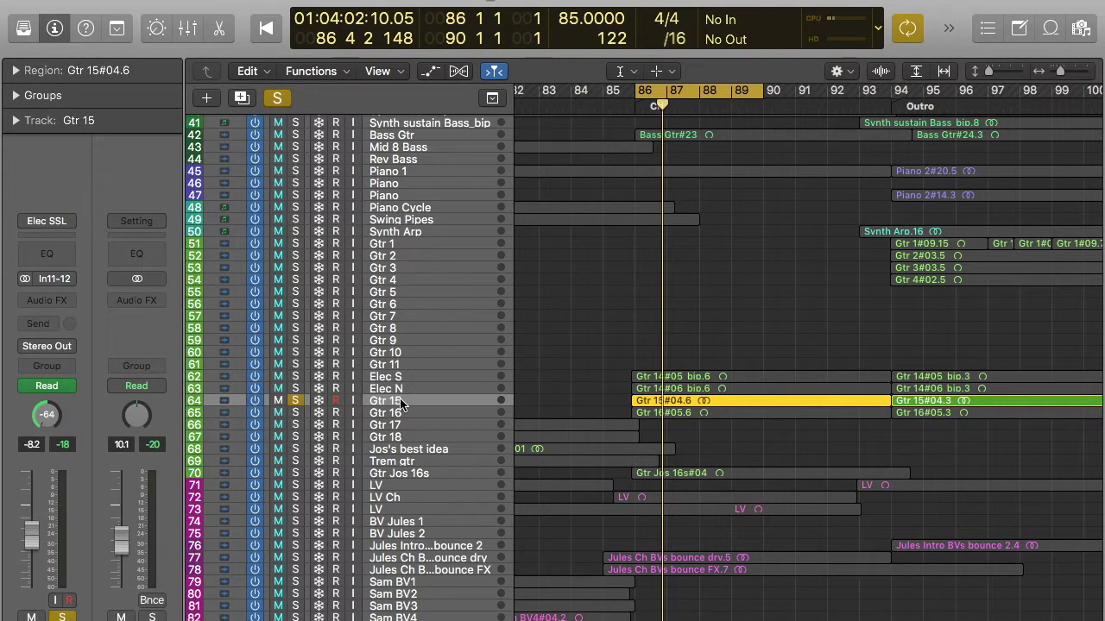
pyautogui.keyDown('alt'); pyautogui.click(44, 411); pyautogui.keyUp('alt')
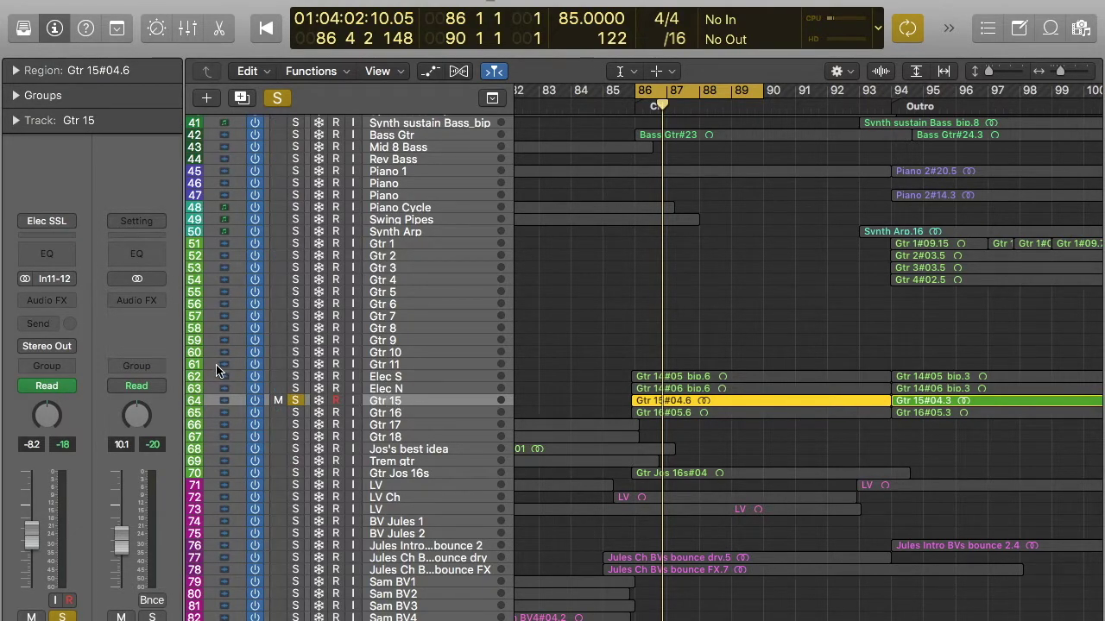
pyautogui.click(69, 300)
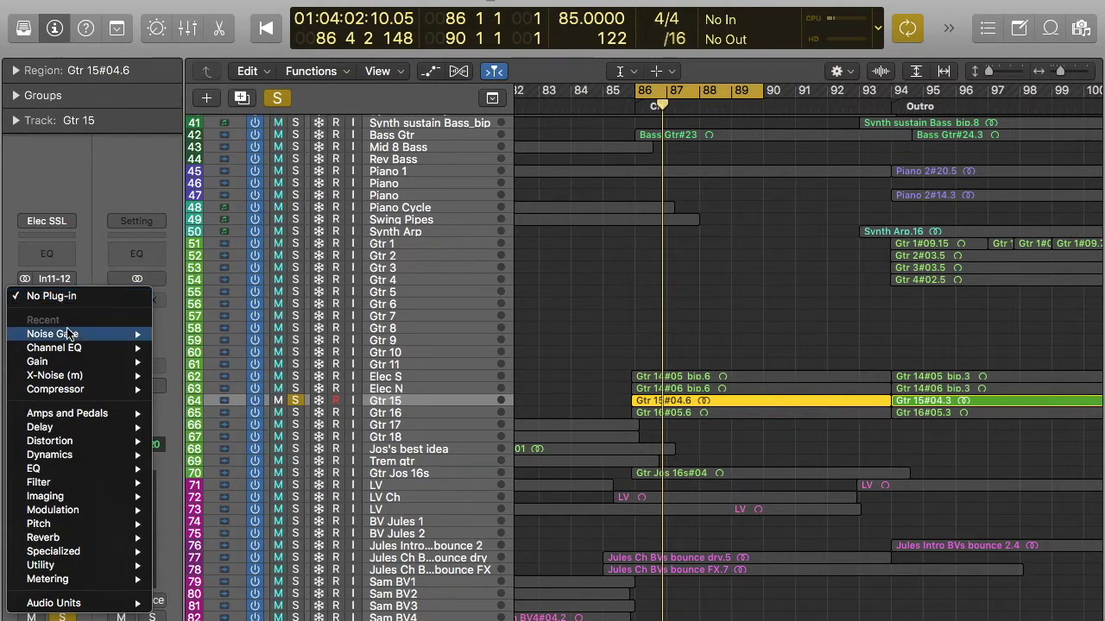
pyautogui.moveTo(76, 454)
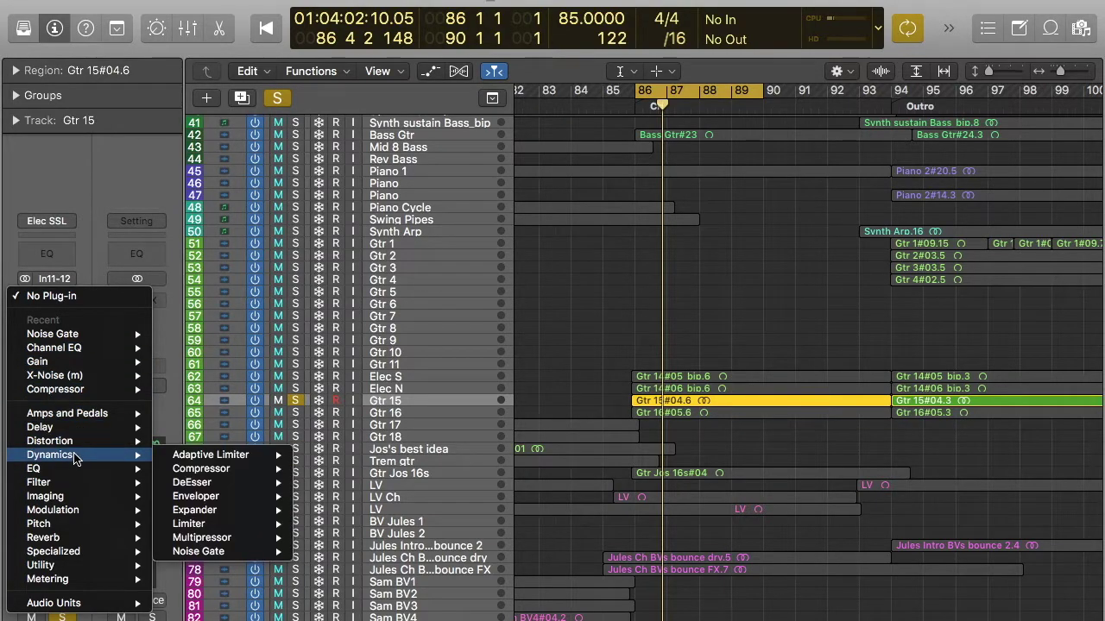
pyautogui.click(246, 553)
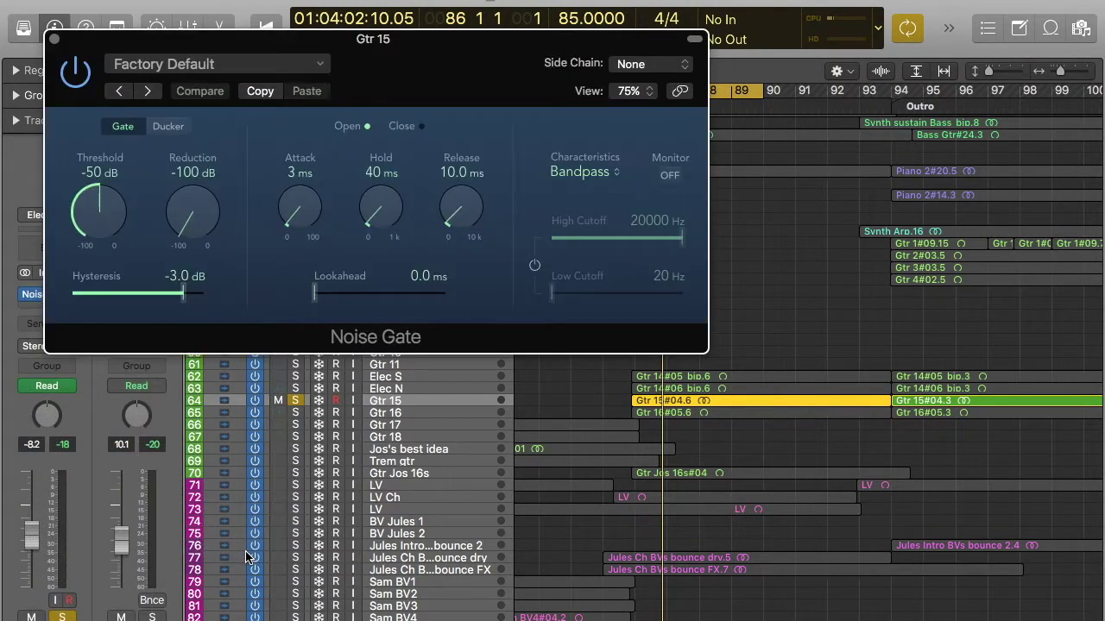
# Step: Set the Gtr 15 gate's Side Chain source to Audio 4 – Tambo Drummer_bip
pyautogui.click(649, 65)
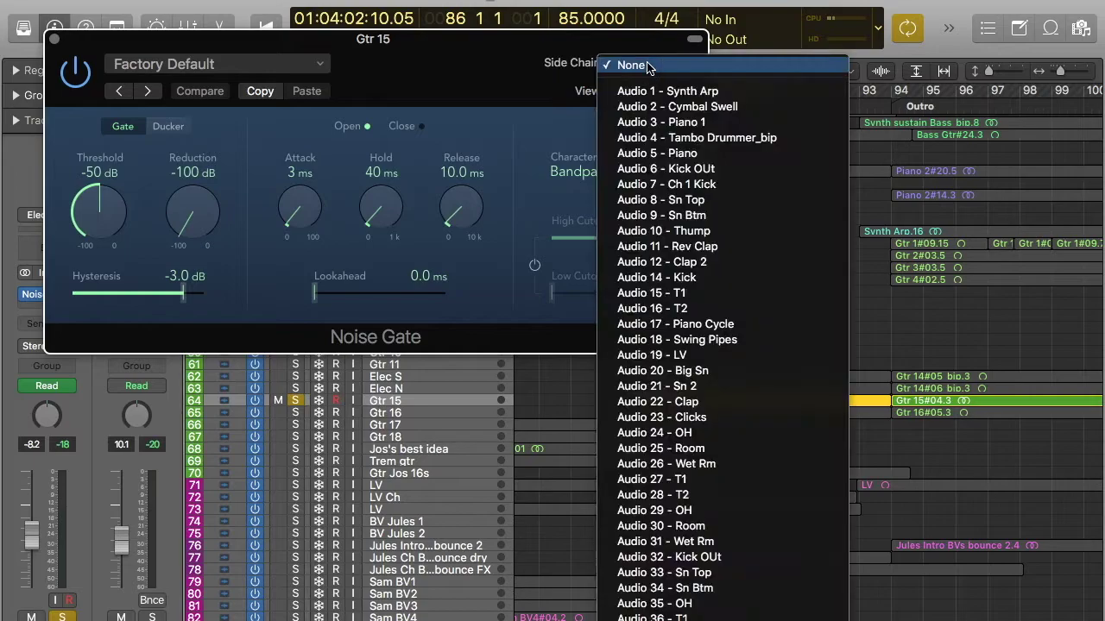
pyautogui.click(715, 141)
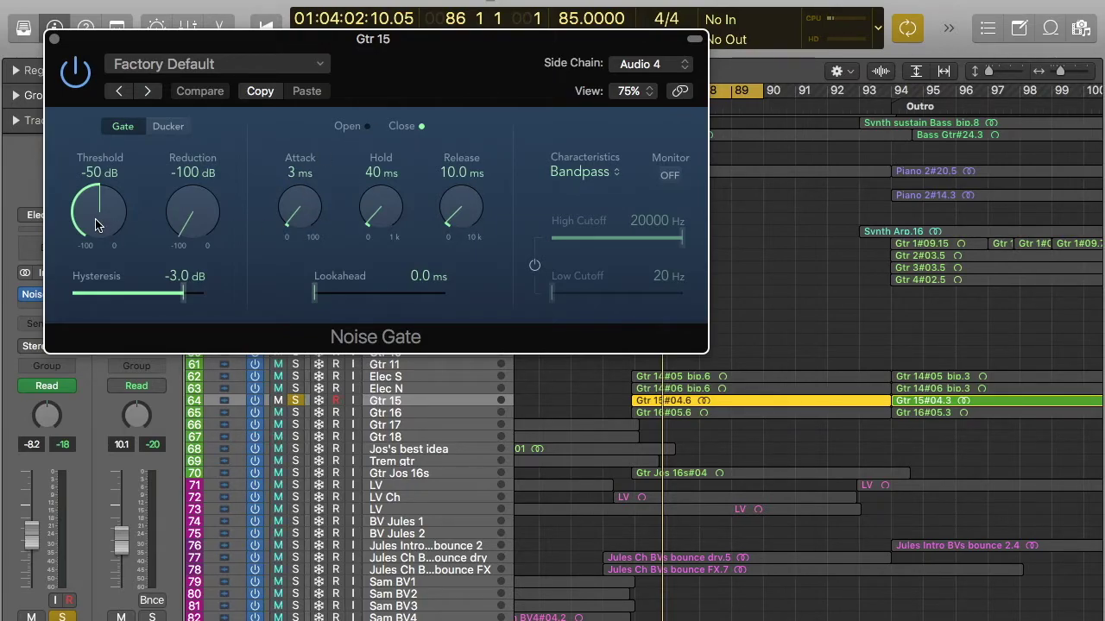
# Step: Set the Gtr 15 gate threshold to -25 dB and its attack to 10 ms
pyautogui.moveTo(96, 225); pyautogui.dragTo(113, 2)
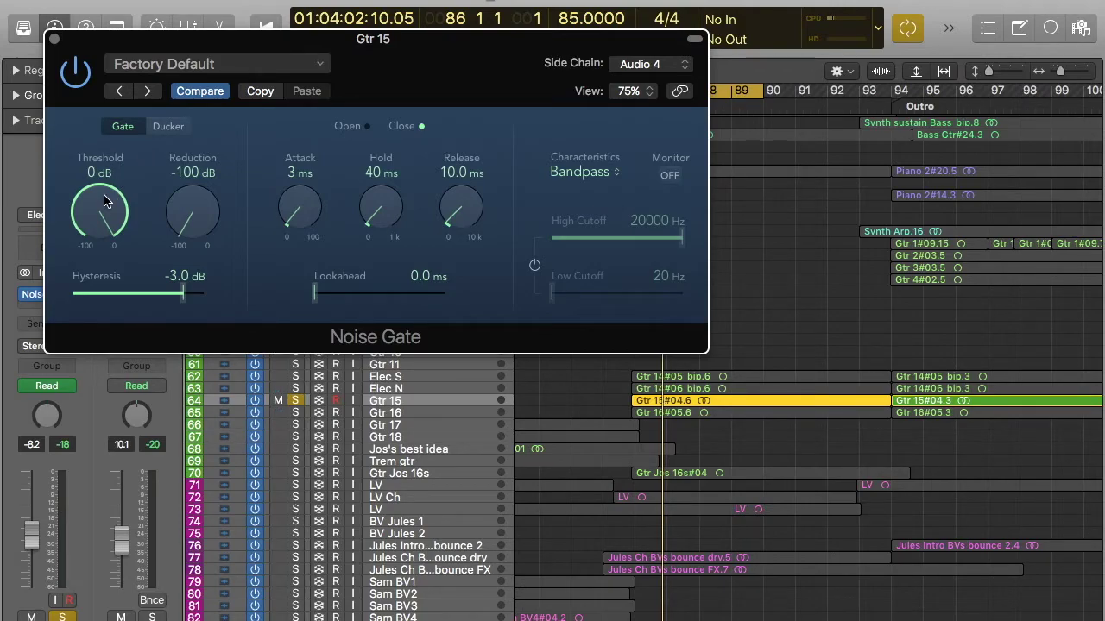
pyautogui.moveTo(95, 210); pyautogui.dragTo(98, 248)
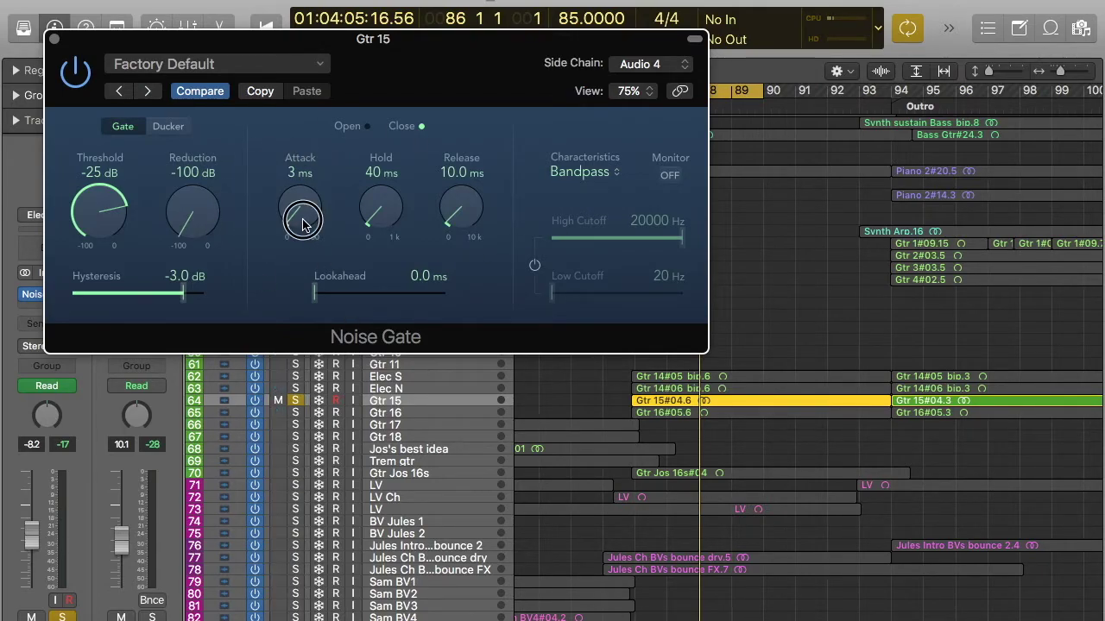
pyautogui.moveTo(302, 224); pyautogui.dragTo(302, 209)
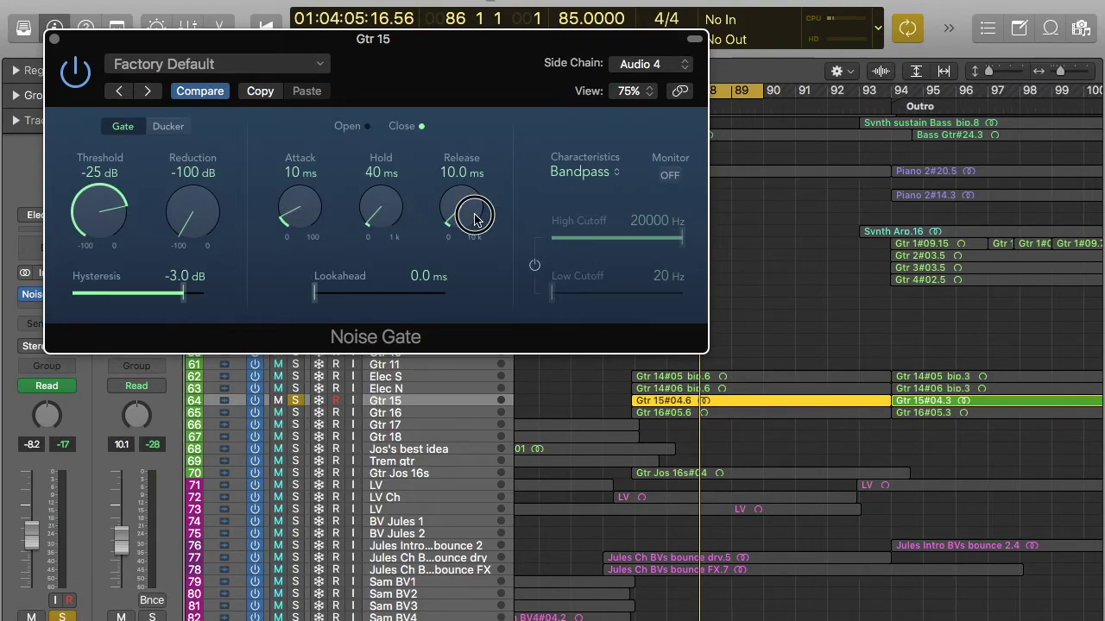
# Step: Try different release and attack values, then settle on -23 dB threshold, 3 ms attack, 10 ms release
pyautogui.moveTo(474, 218); pyautogui.dragTo(473, 206)
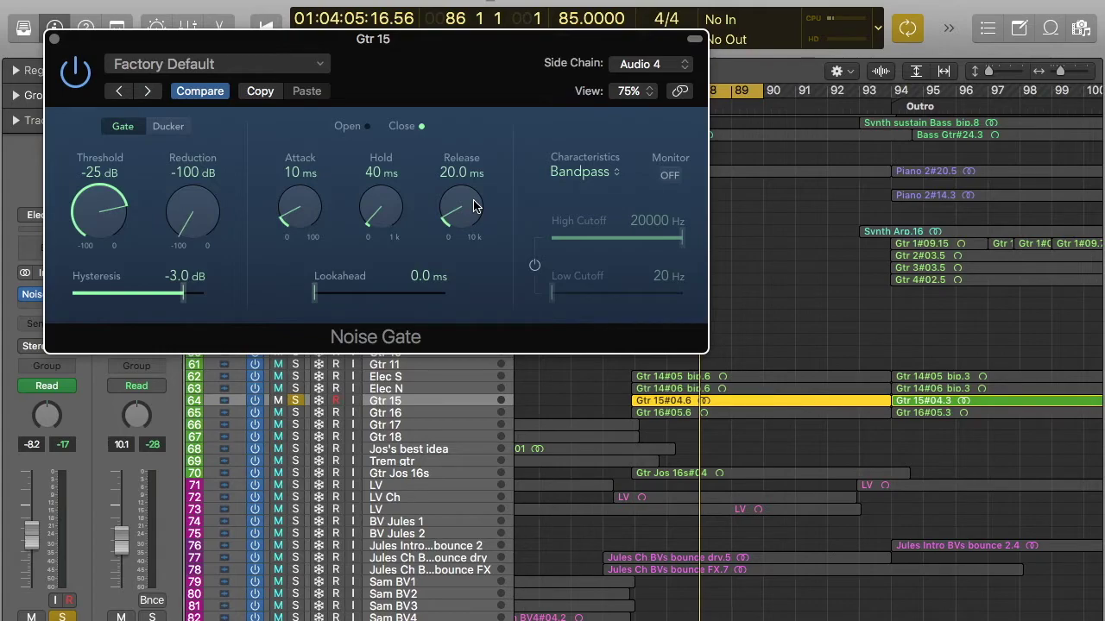
pyautogui.moveTo(470, 218); pyautogui.dragTo(468, 153)
pyautogui.moveTo(303, 214); pyautogui.dragTo(308, 178)
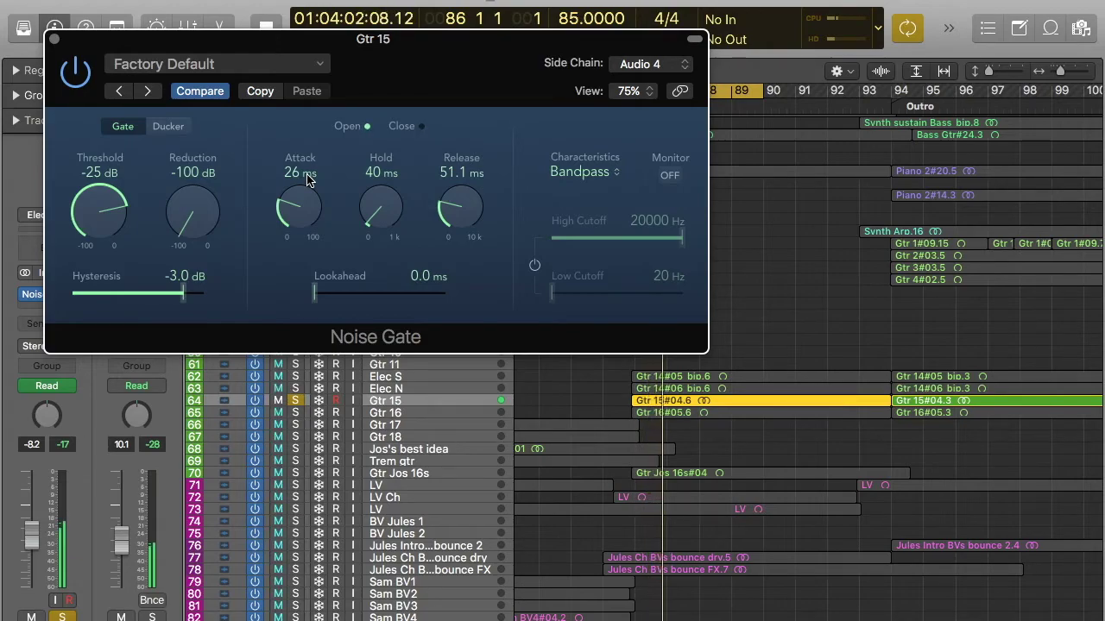
pyautogui.moveTo(104, 227); pyautogui.dragTo(105, 224)
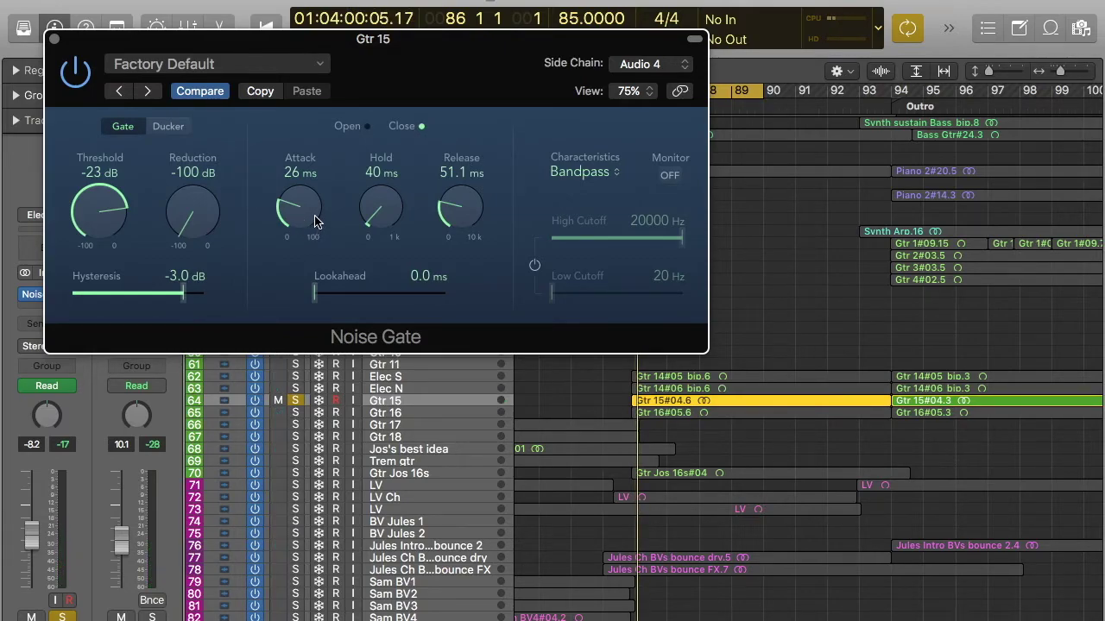
pyautogui.moveTo(315, 222); pyautogui.dragTo(321, 272)
pyautogui.moveTo(459, 209); pyautogui.dragTo(471, 261)
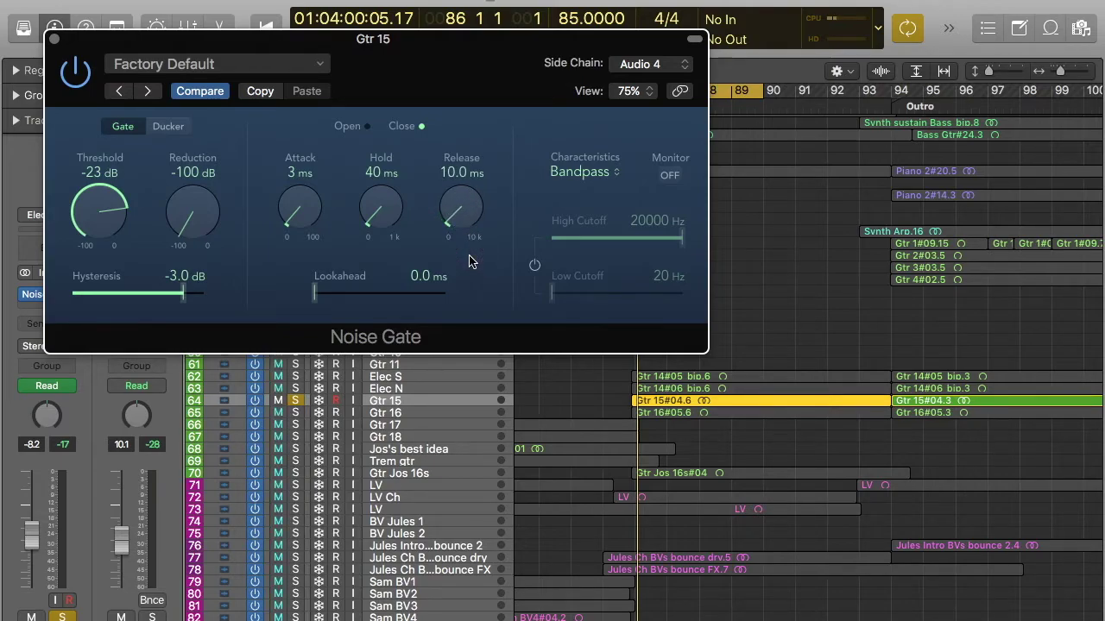